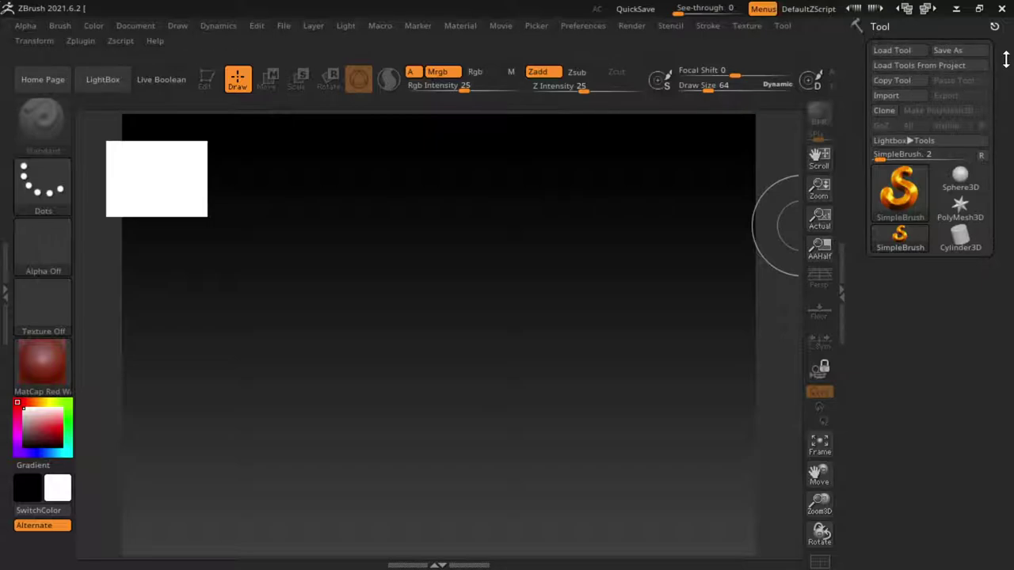
- Load the arbol Hi tool from the assets folder of VFX2021 > Projecto_BagEnd
click(909, 52)
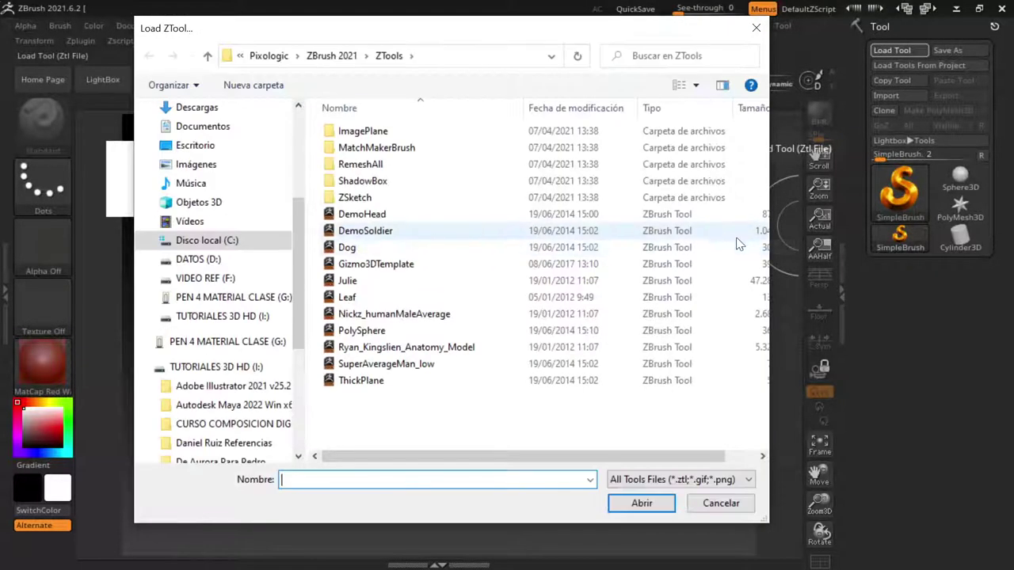
drag(296, 277, 289, 386)
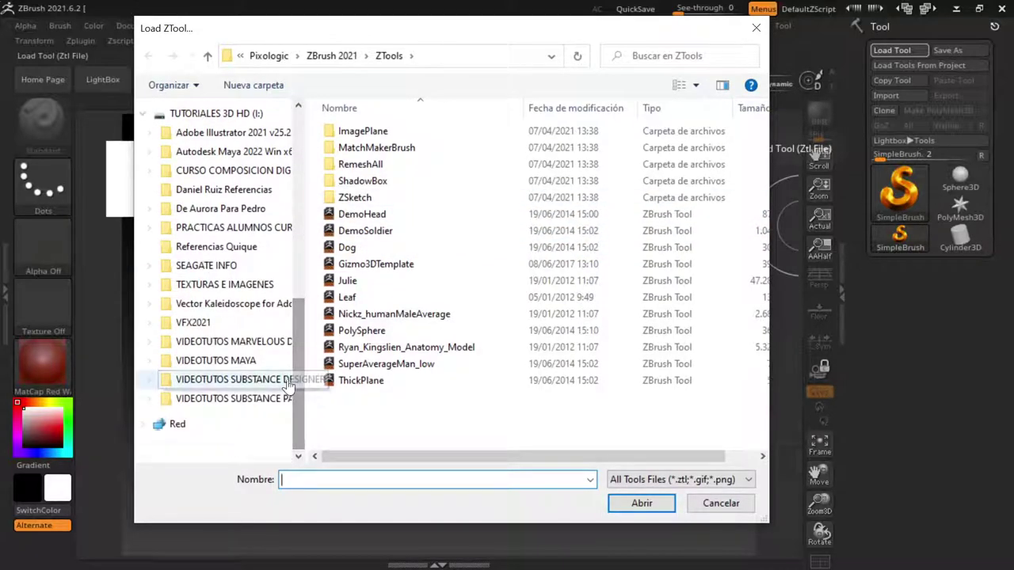
click(198, 324)
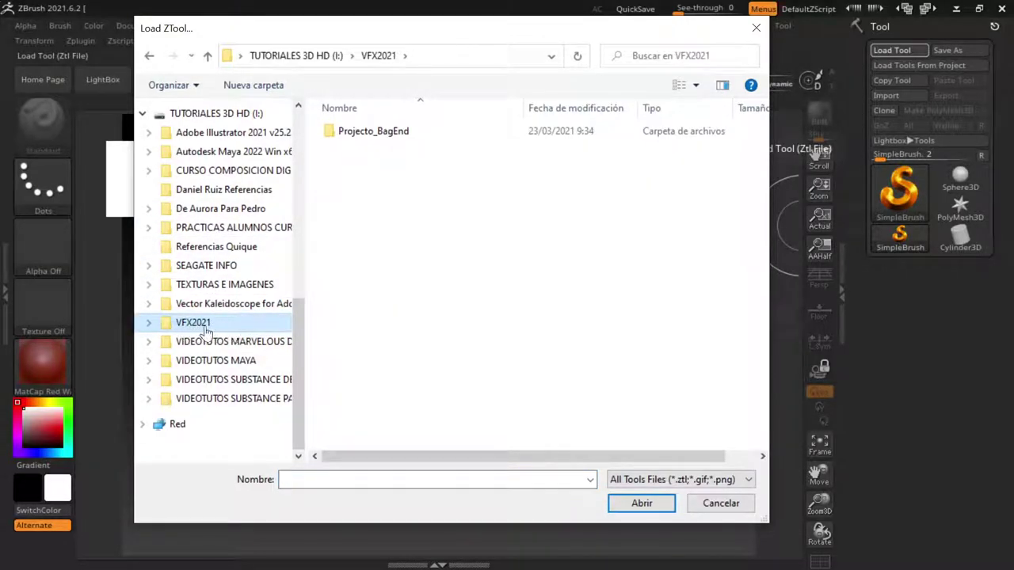
double_click(368, 131)
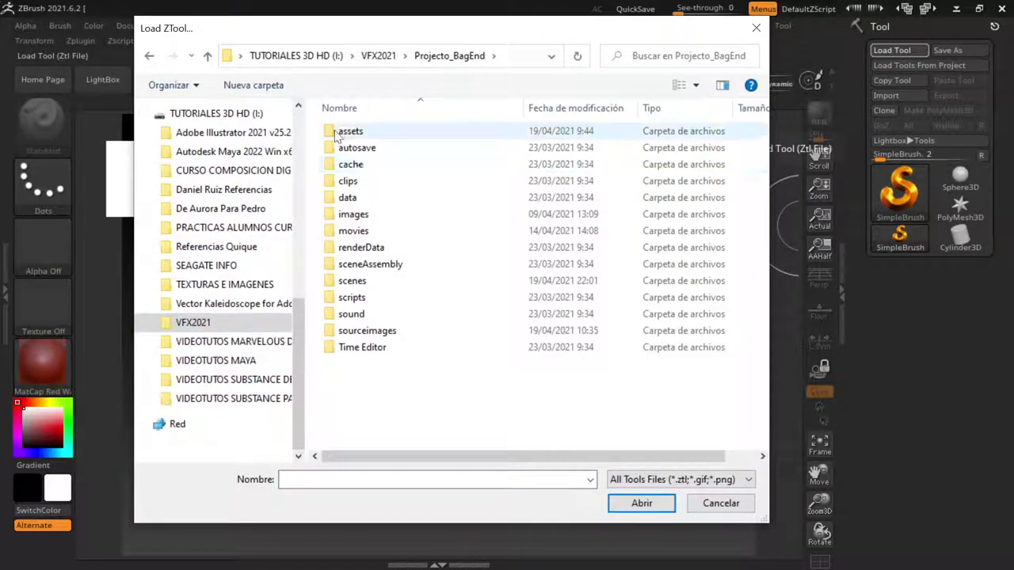
double_click(349, 129)
click(344, 134)
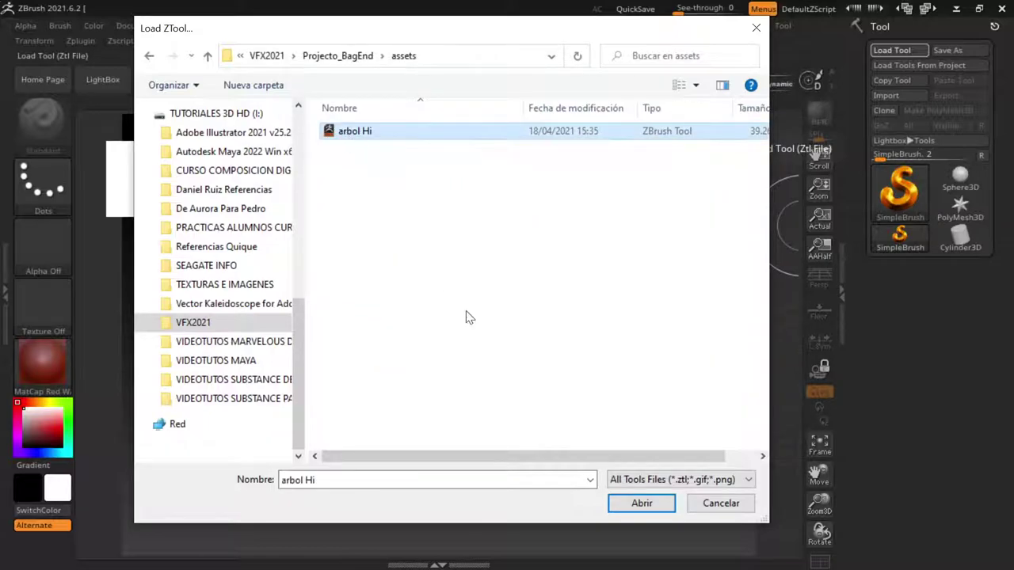
click(659, 499)
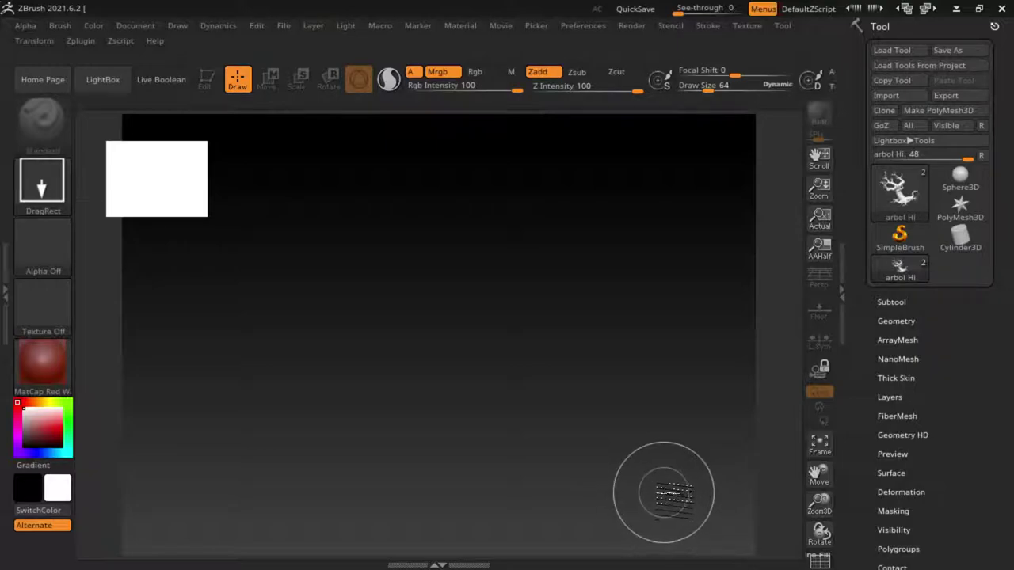
- Create a new document that fills the enlarged workspace and place the arbol Hi tree in it in Edit mode
click(846, 295)
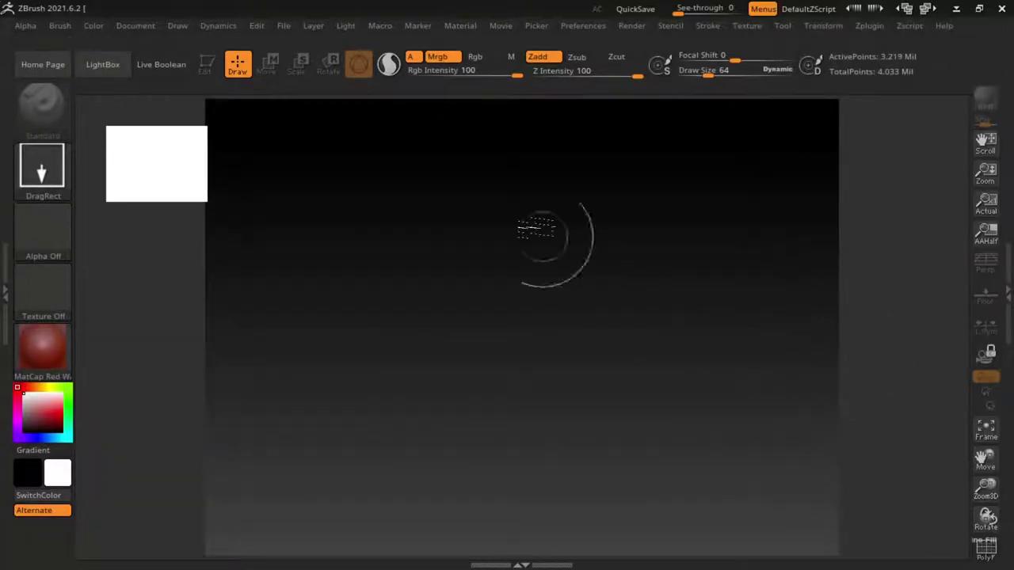
click(141, 27)
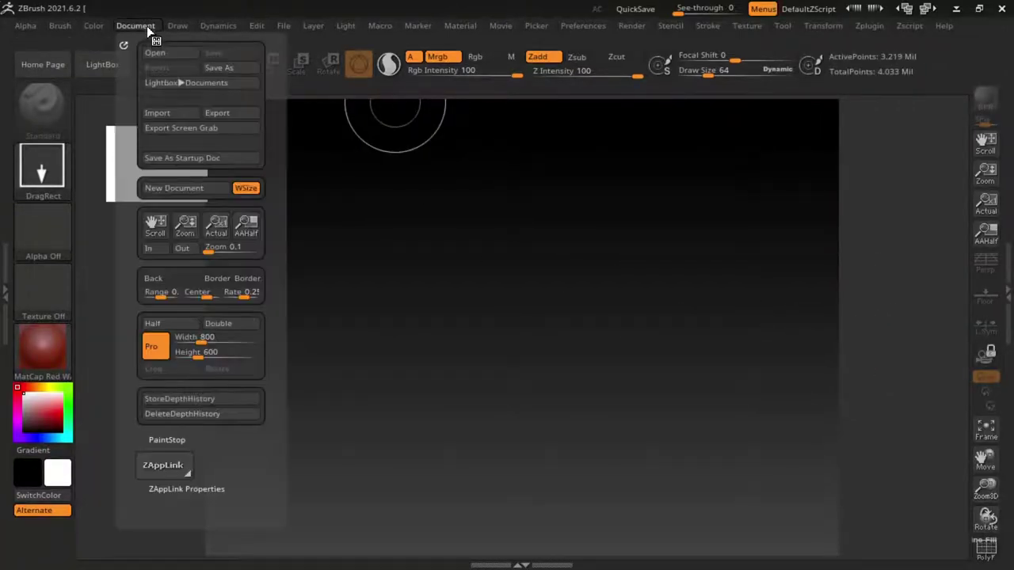
click(173, 190)
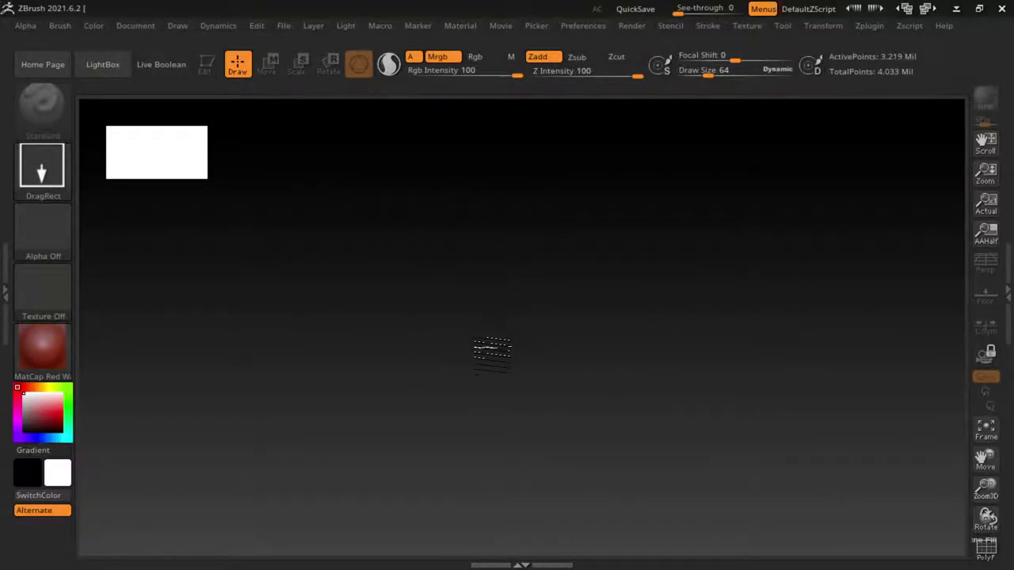
drag(492, 349, 507, 444)
click(207, 63)
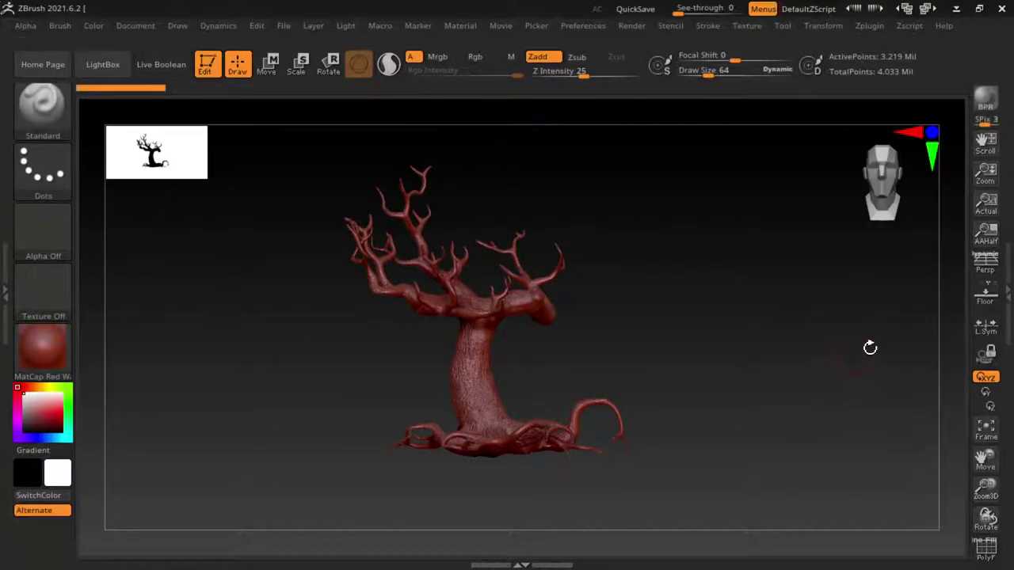
- Hide the LeaflessTree-LeaflessTree1 subtool so that only arbol Hi is displayed
click(1006, 291)
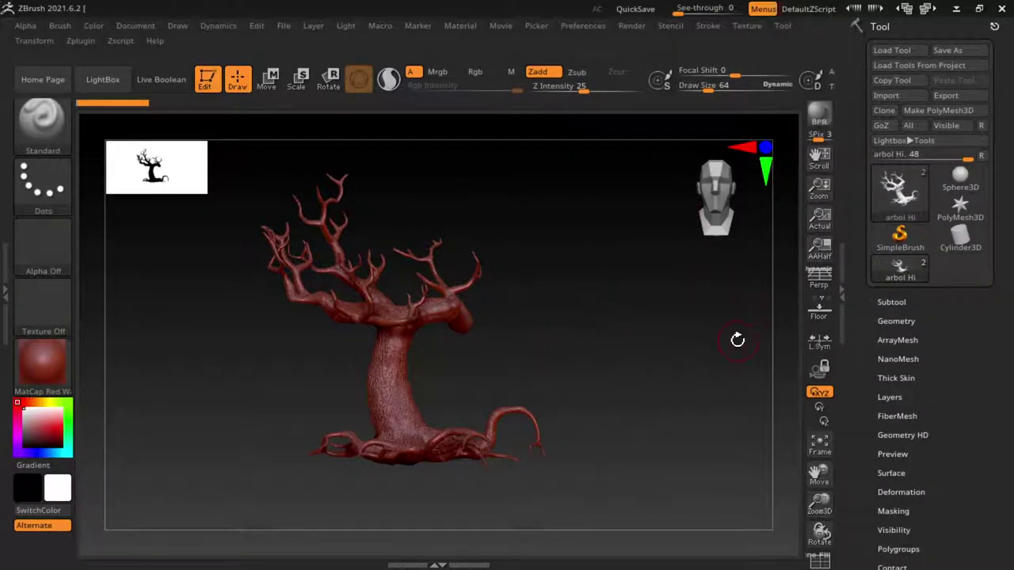
click(891, 302)
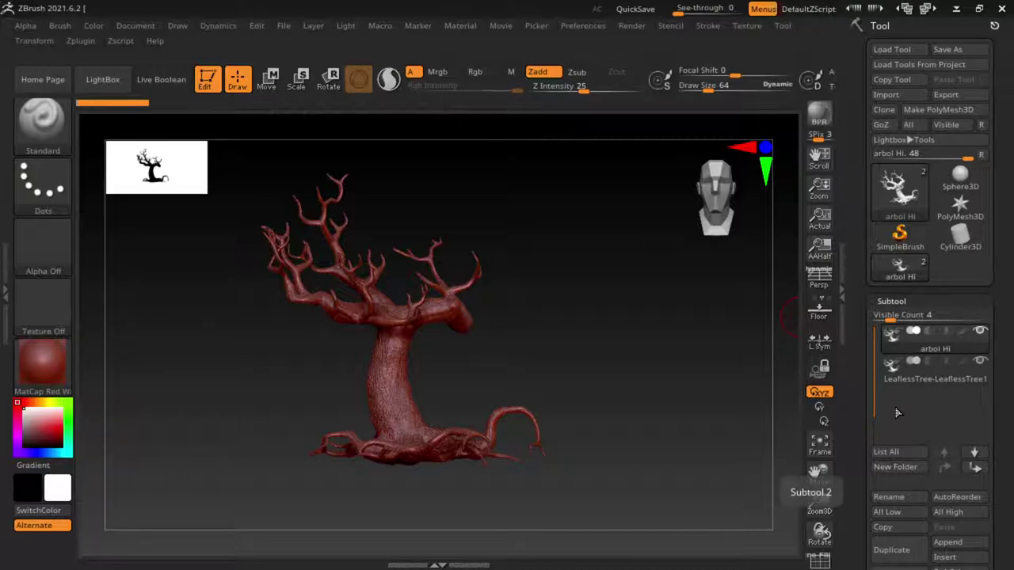
mouse_move(922, 377)
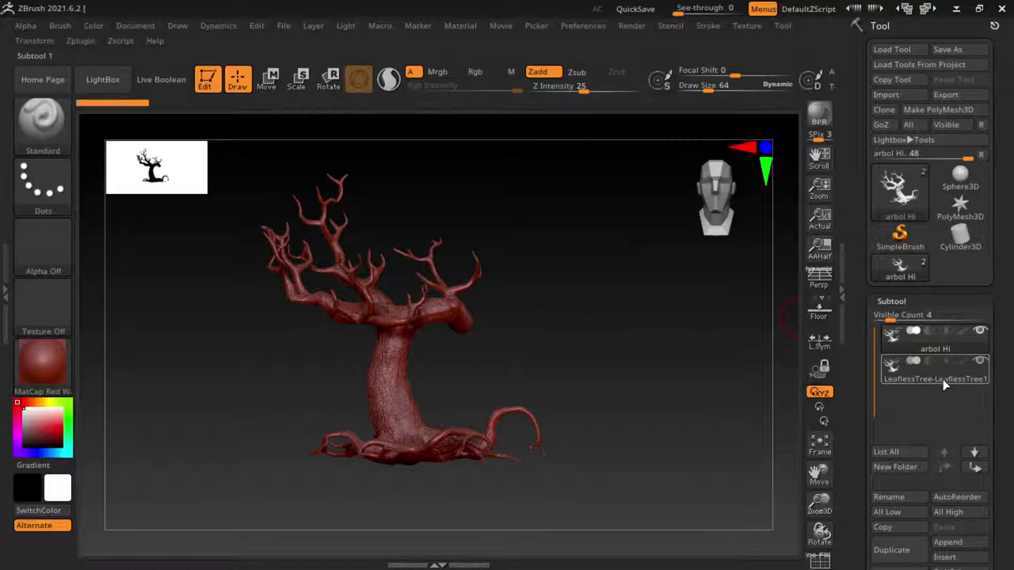
click(980, 361)
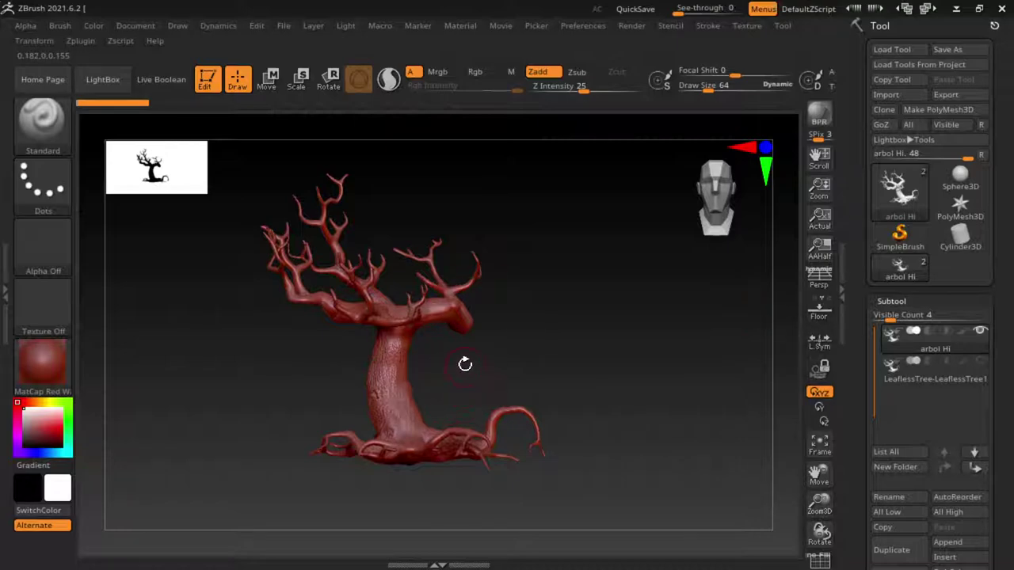
- Examine the arbol Hi subtool's subdivision settings and its shape from another angle
click(891, 301)
click(897, 320)
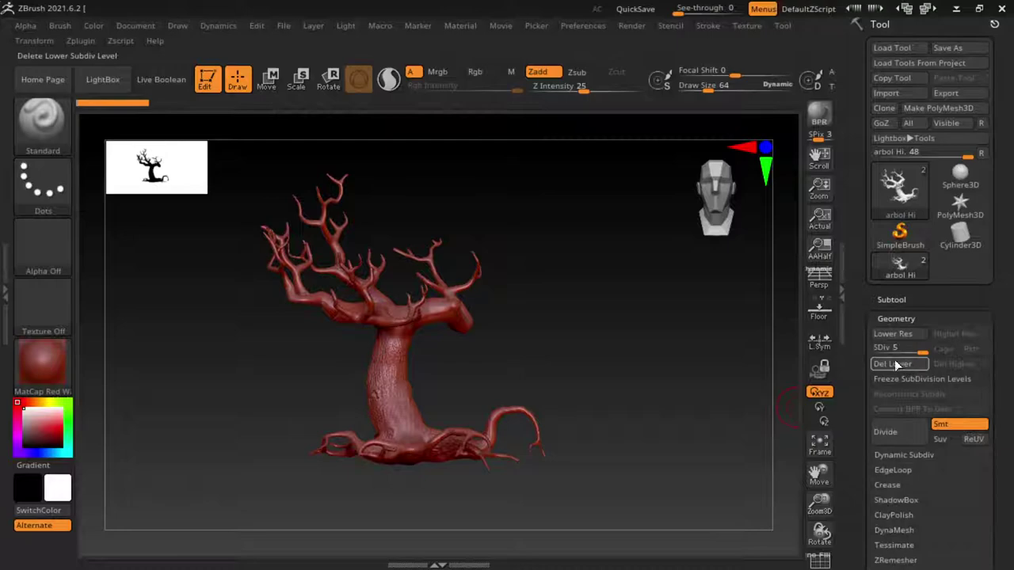
drag(861, 391, 860, 266)
drag(604, 344, 697, 345)
drag(862, 88, 875, 221)
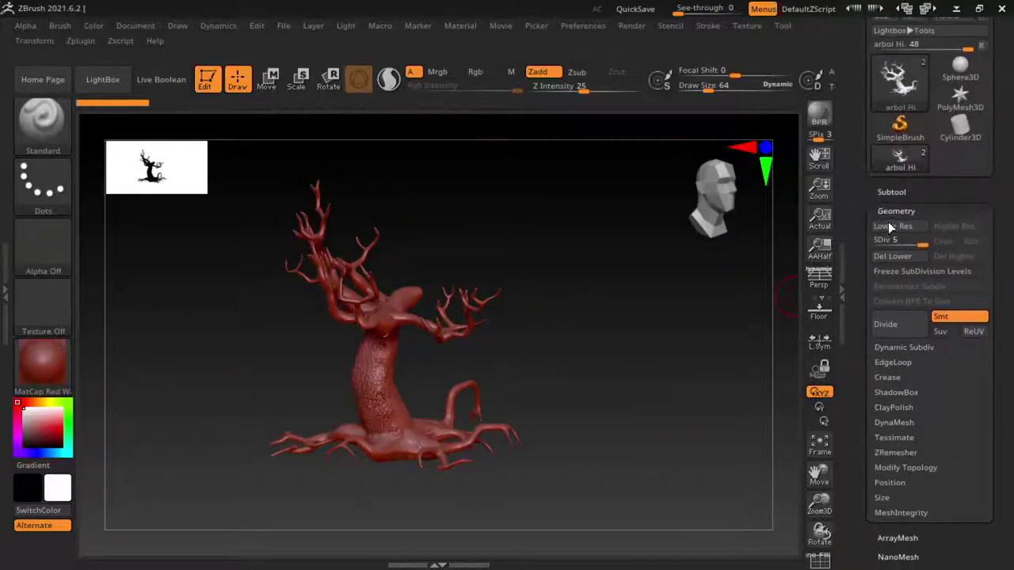
- Delete the LeaflessTree-LeaflessTree1 subtool, keeping only arbol Hi
click(893, 190)
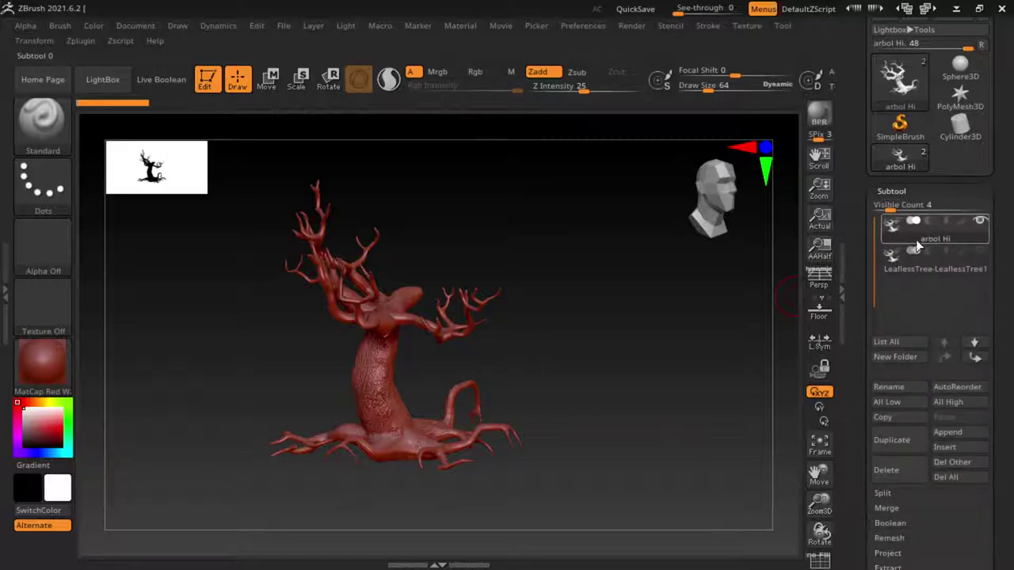
click(953, 261)
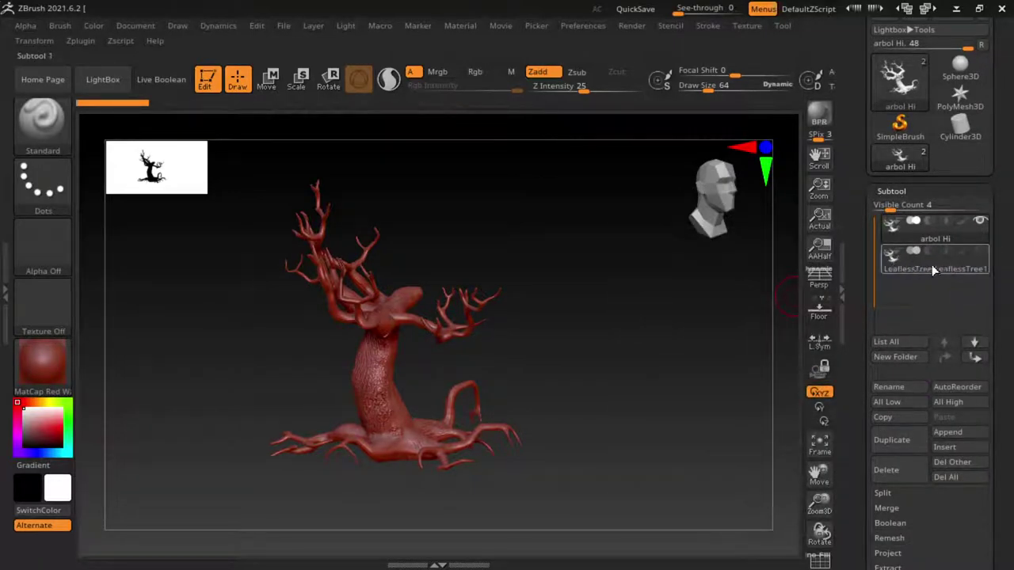
click(923, 227)
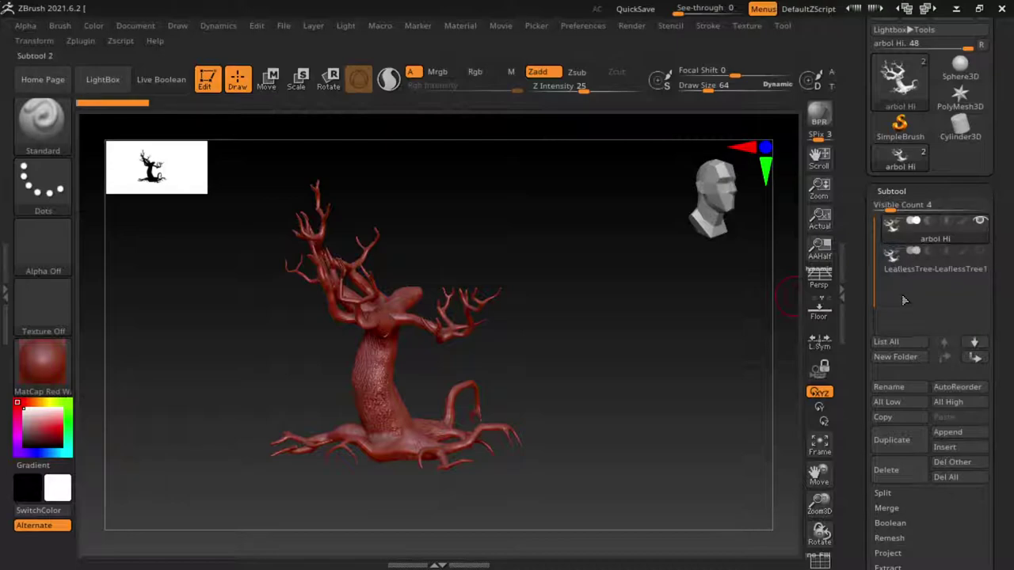
click(921, 269)
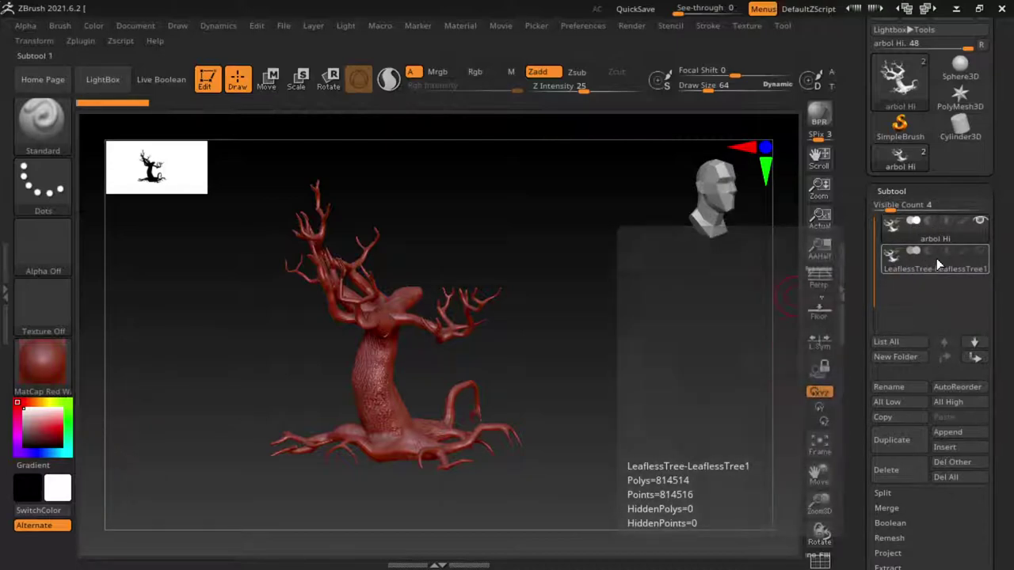
click(936, 261)
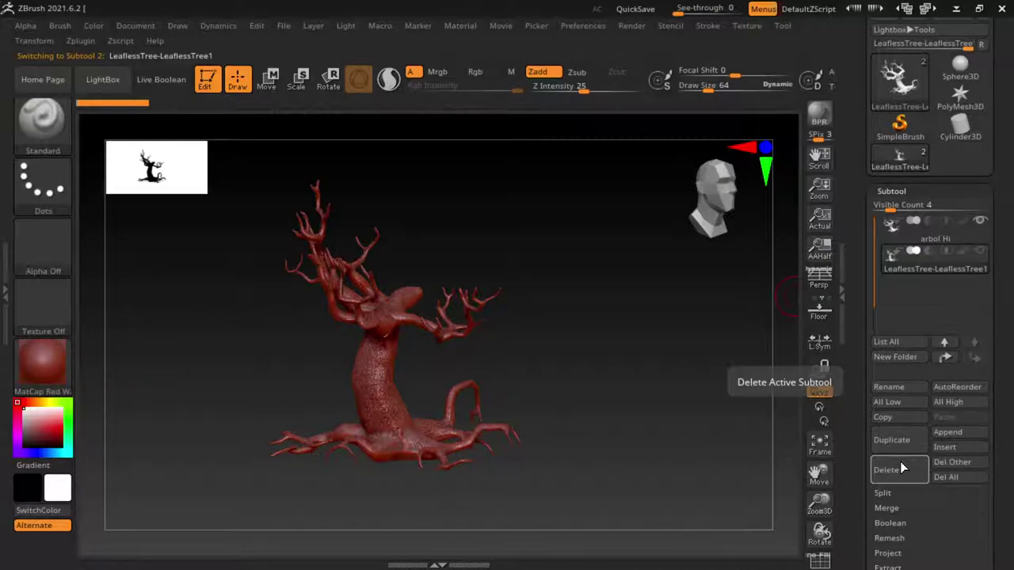
click(900, 469)
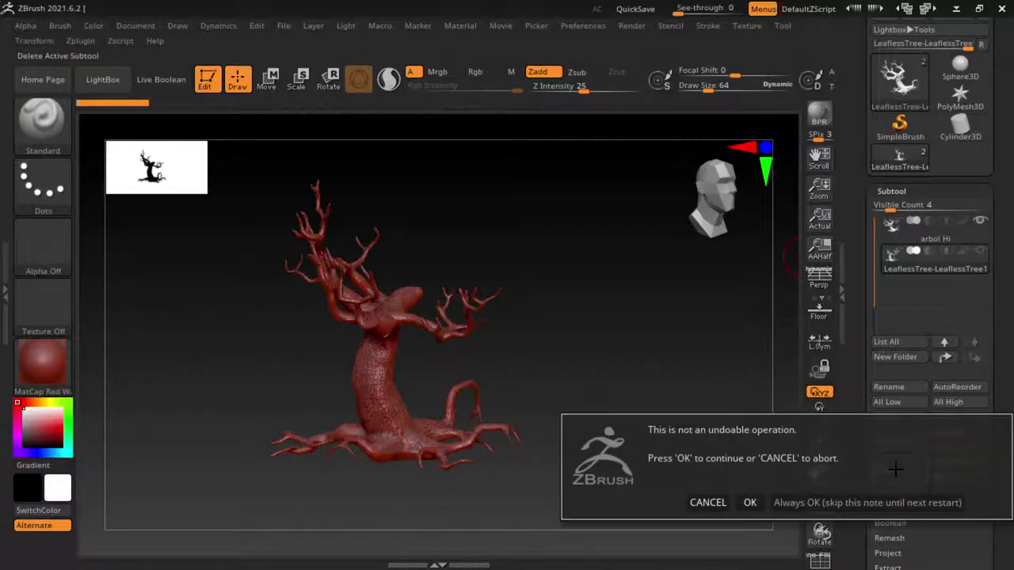
click(750, 502)
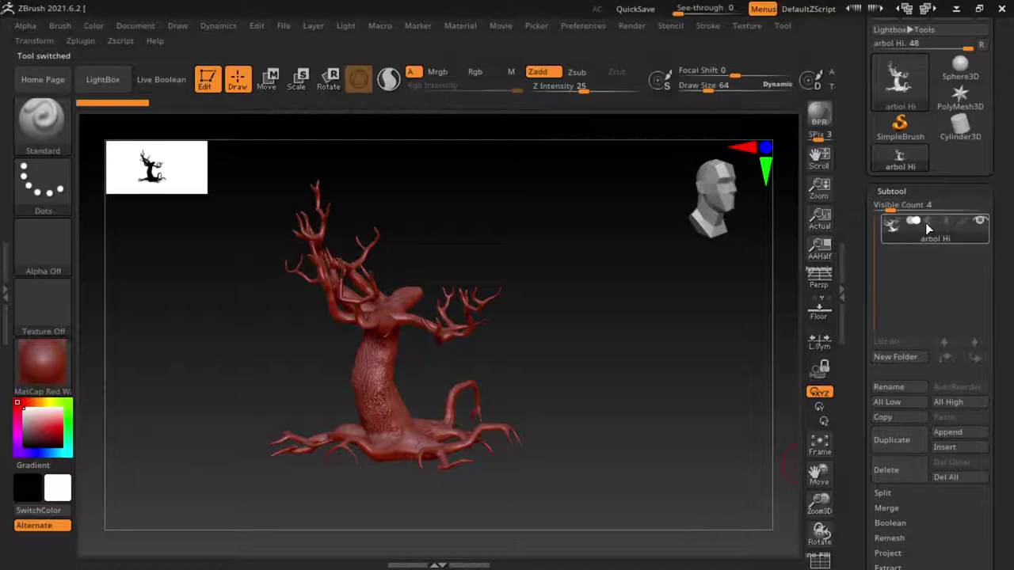
- Preview the arbol Hi tree at subdivision level 1, then return it to level 5
mouse_move(929, 229)
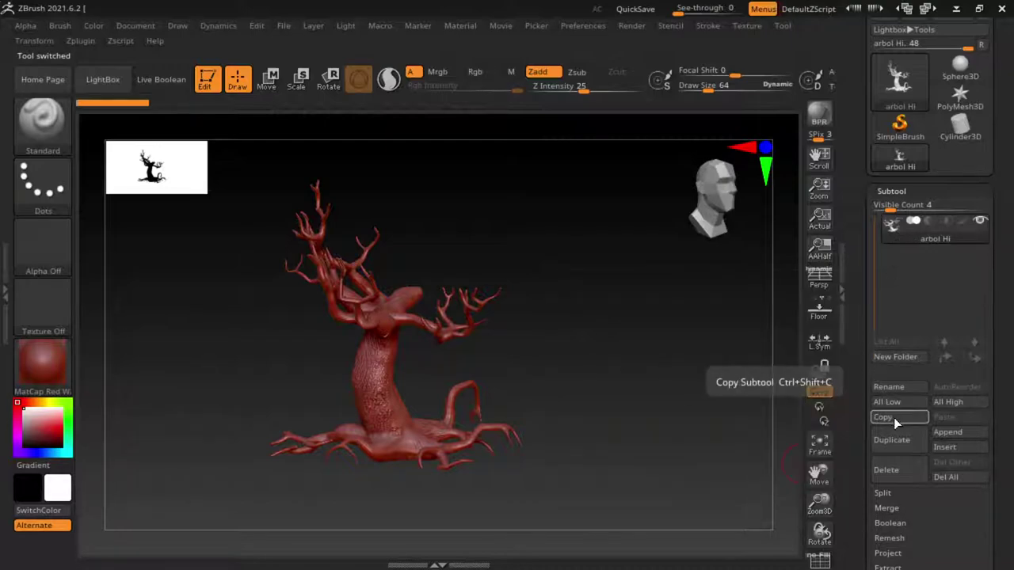
drag(864, 388, 862, 299)
click(887, 428)
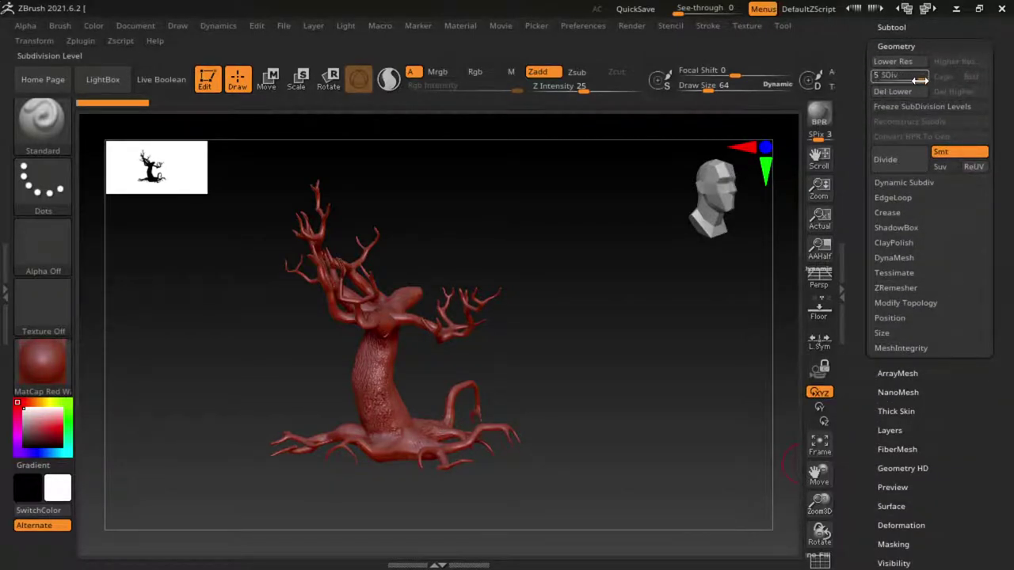
drag(921, 80, 876, 79)
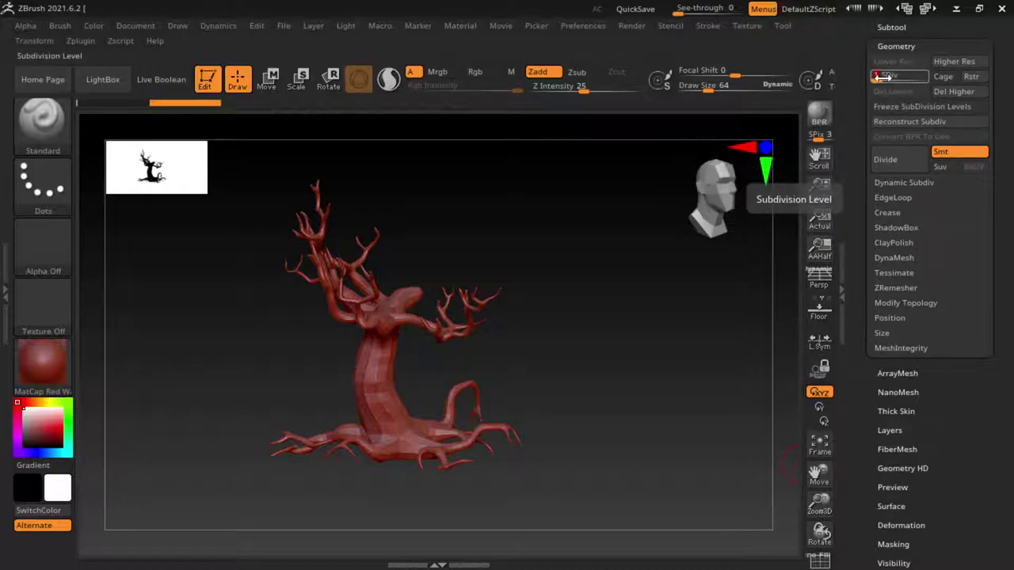
drag(877, 80, 932, 85)
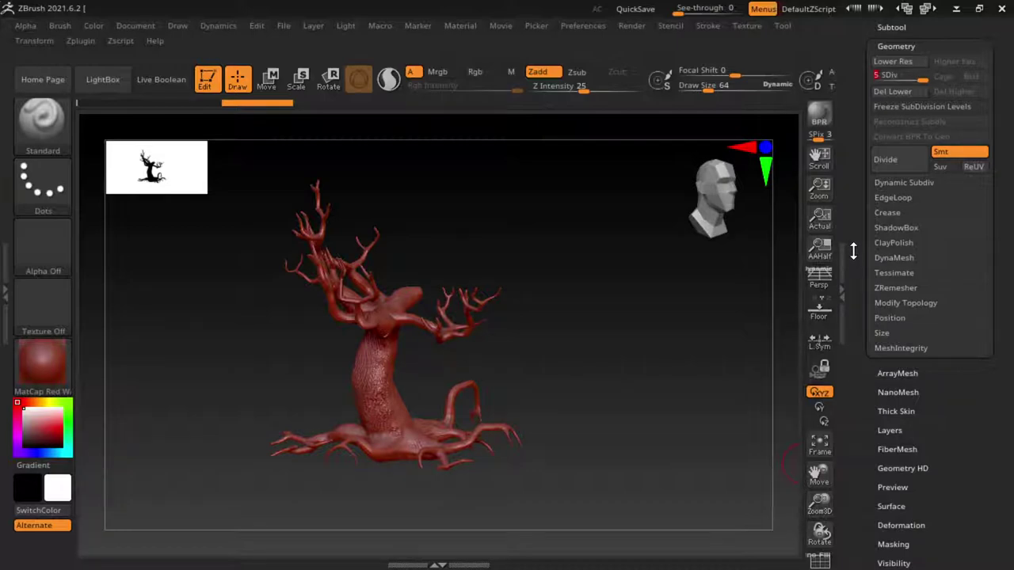
- Examine the sculpted bark detail on the tree's trunk and roots at subdivision level 5 and review its geometry settings
mouse_move(432, 372)
mouse_down()
mouse_move(531, 350)
mouse_move(448, 367)
mouse_up()
mouse_move(448, 367)
ctrl+right_down()
mouse_move(648, 346)
mouse_move(499, 351)
mouse_move(561, 332)
mouse_move(485, 281)
ctrl+right_up()
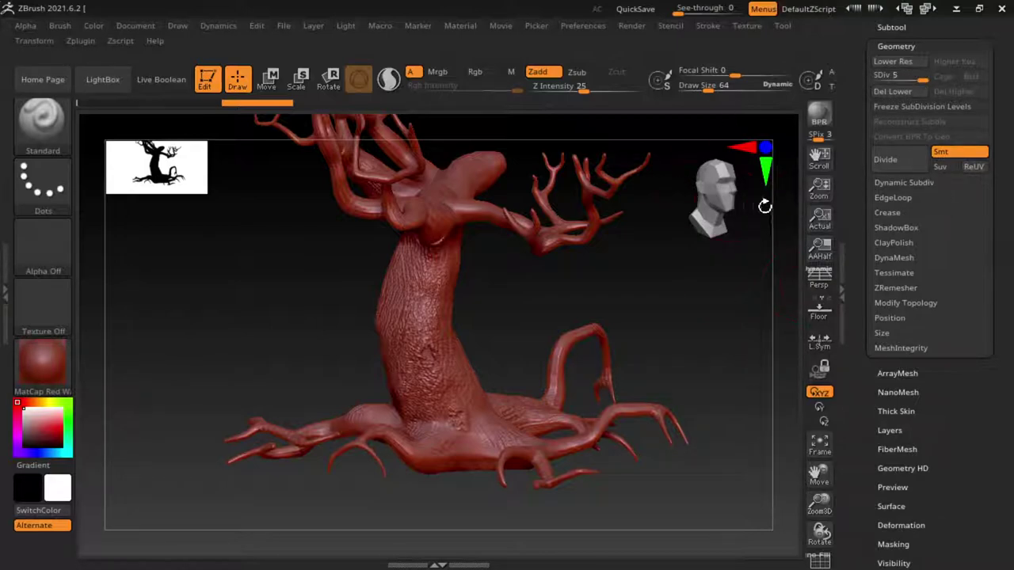
mouse_move(924, 76)
mouse_down()
mouse_move(876, 80)
mouse_move(924, 76)
mouse_up()
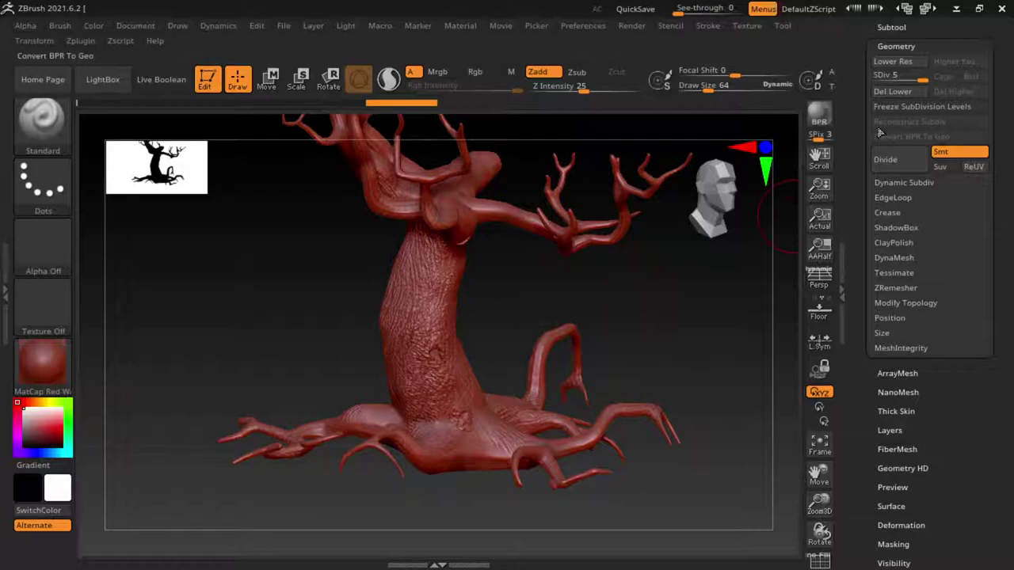
scroll(849, 182, up, 5)
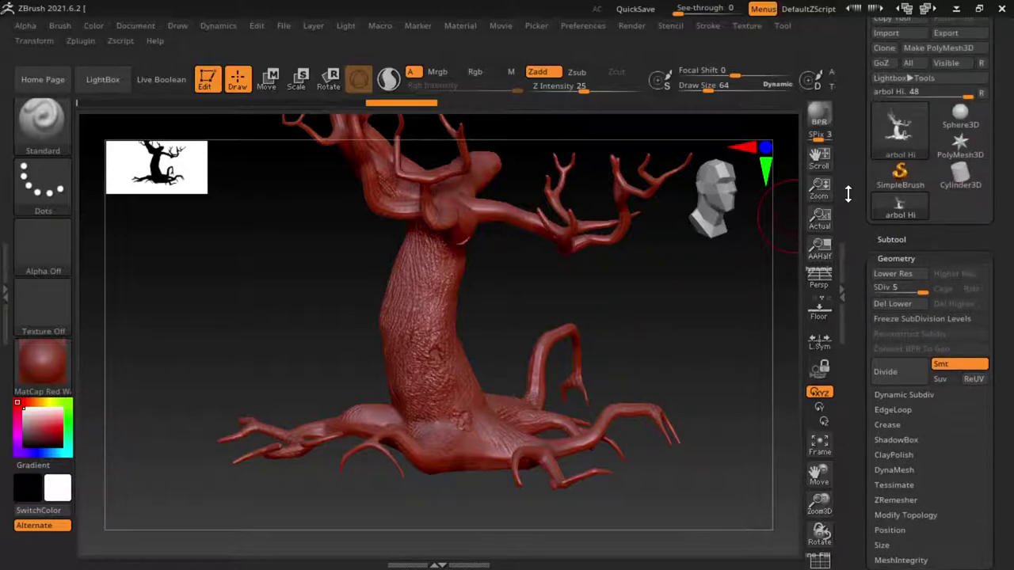
mouse_move(899, 139)
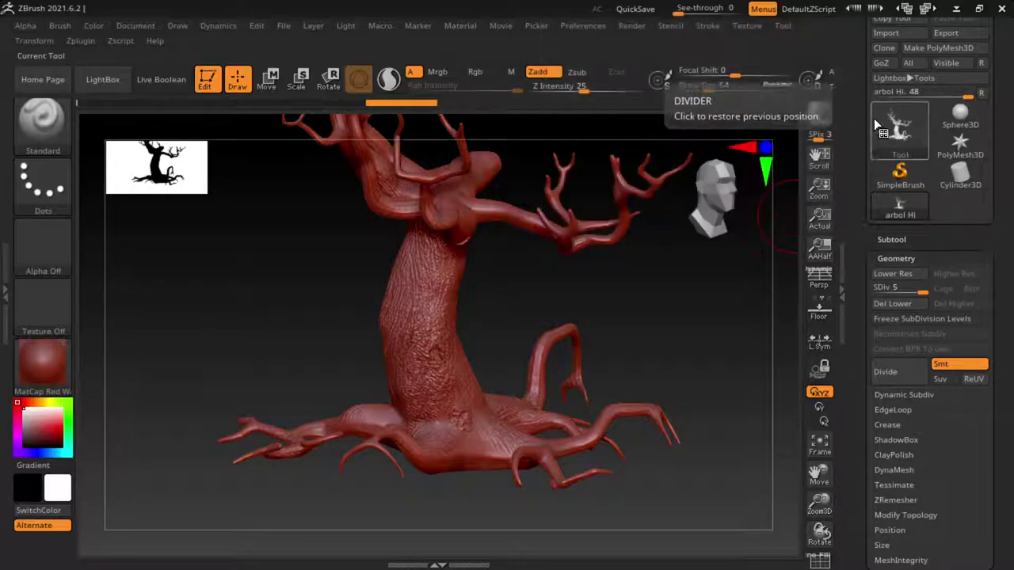
drag(861, 285, 851, 213)
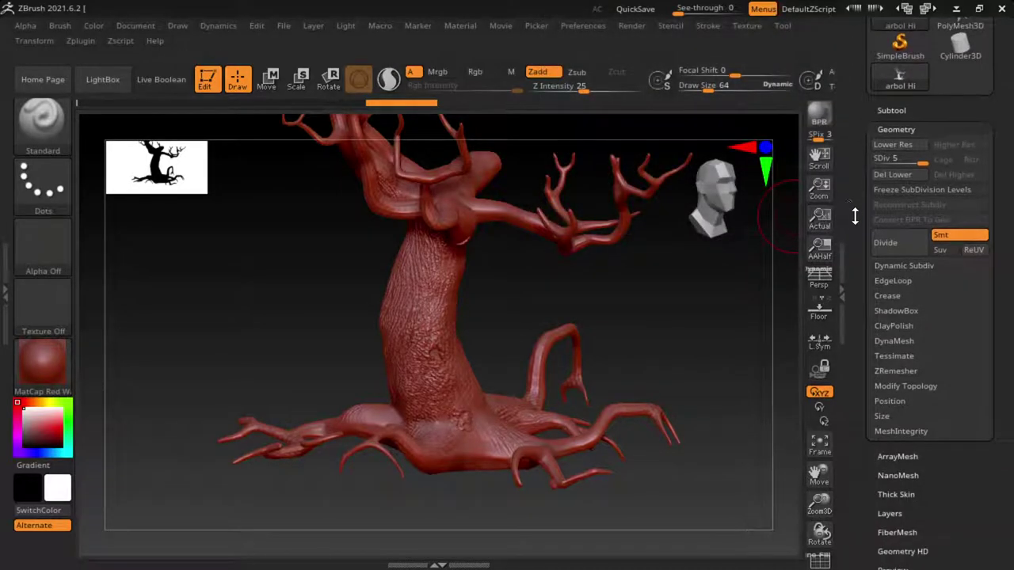
right_drag(480, 339, 523, 357)
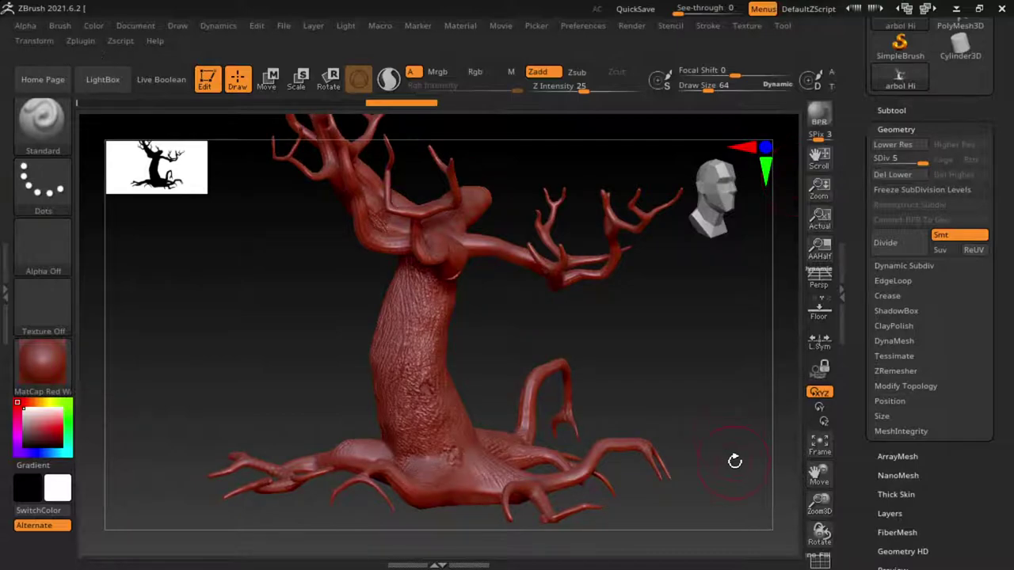
scroll(869, 312, down, 4)
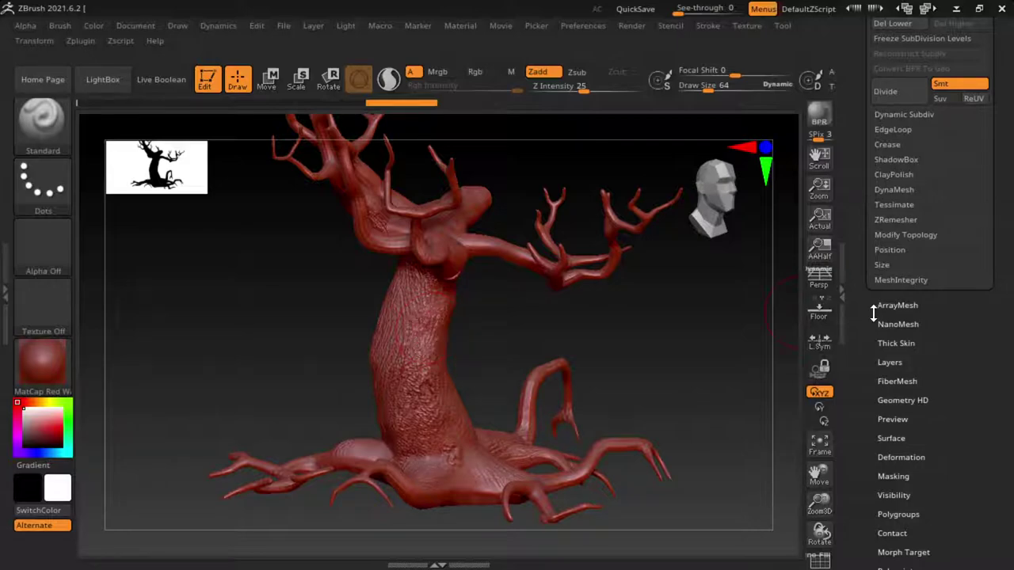
- Change the tree's material to SkinShade4 and set the Standard brush to paint Rgb colour only, with Zadd off
mouse_move(46, 370)
click(43, 362)
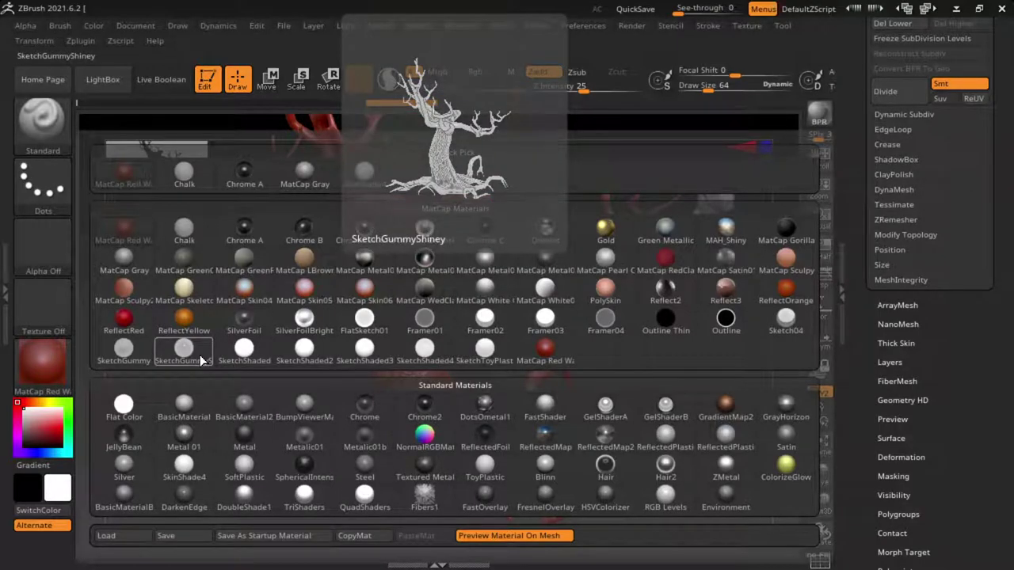
click(185, 467)
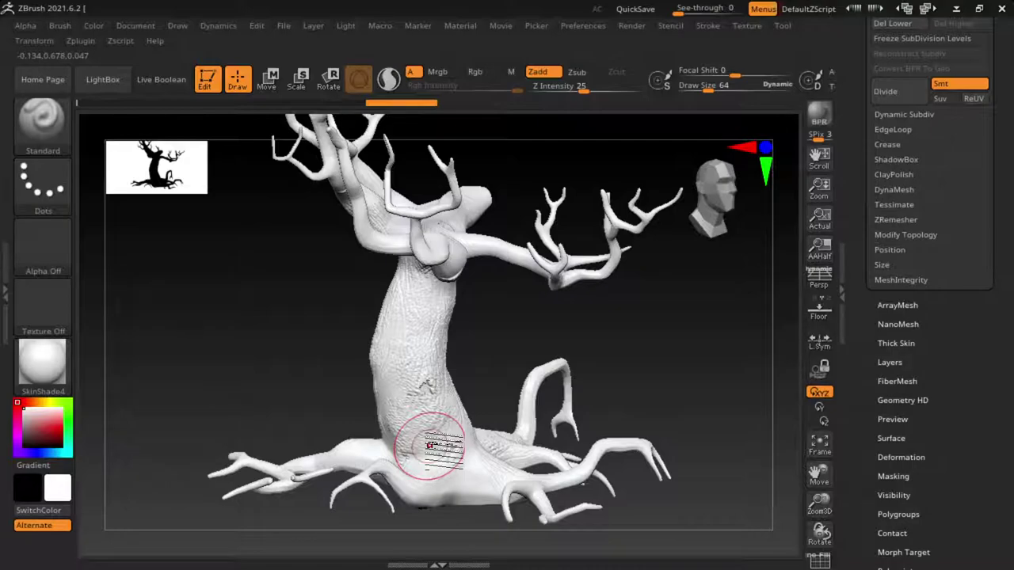
click(589, 73)
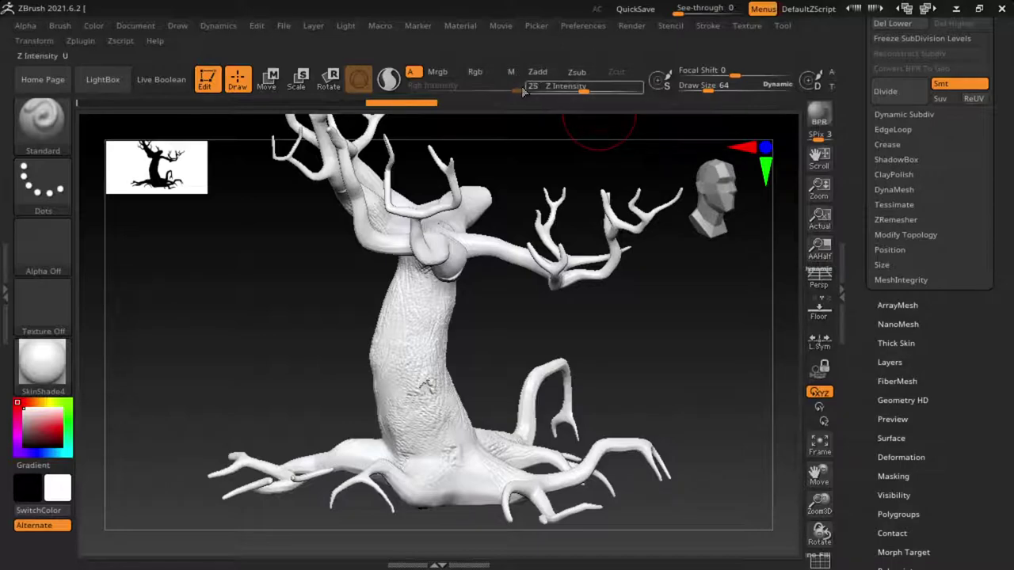
click(488, 71)
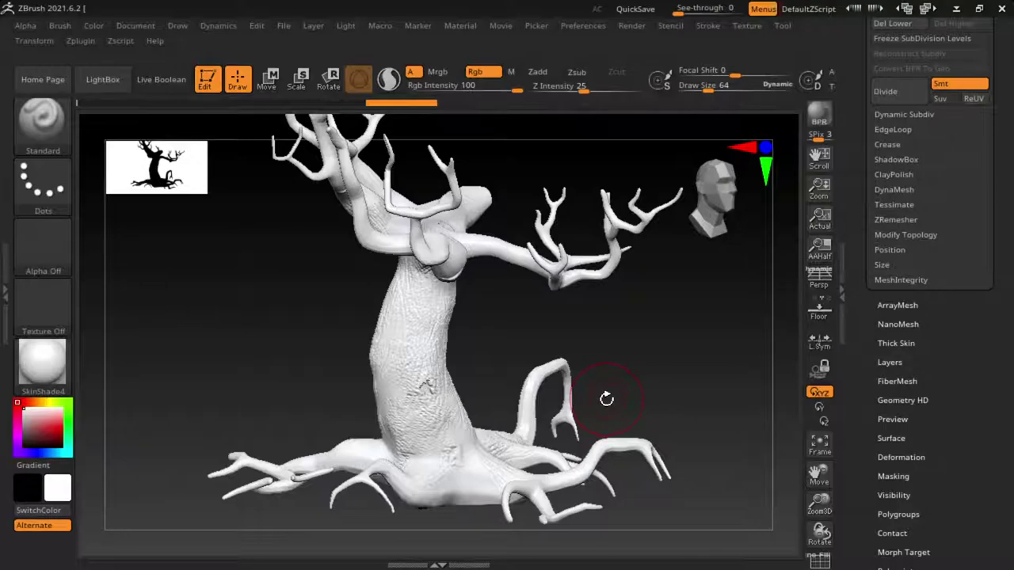
- Examine the tree from the opposite side and inspect the bark on the lower trunk and roots up close, comparing adjacent subdivision levels
drag(326, 456, 266, 467)
drag(861, 326, 839, 301)
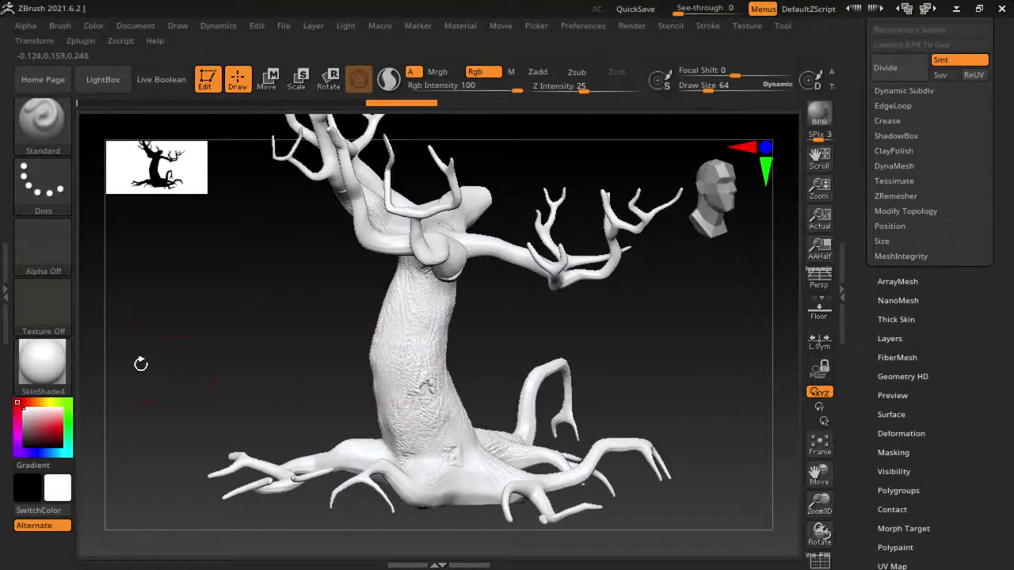
shift+drag(428, 404, 436, 309)
mouse_move(599, 335)
mouse_down()
mouse_move(561, 323)
mouse_move(657, 309)
mouse_move(644, 339)
mouse_move(520, 333)
mouse_move(582, 330)
mouse_up()
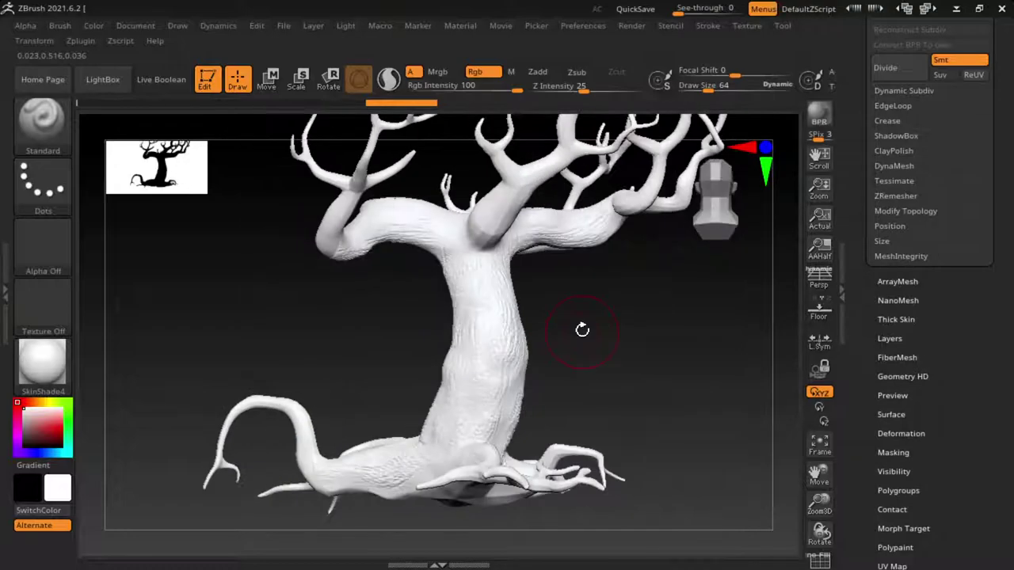
mouse_move(627, 294)
mouse_down()
mouse_move(634, 335)
mouse_move(511, 294)
mouse_up()
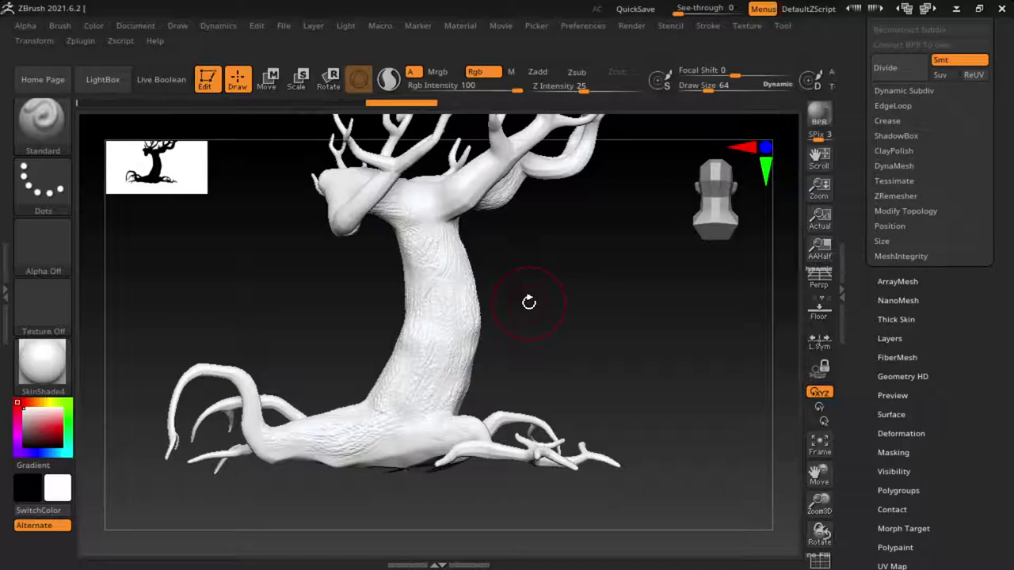
ctrl+right_drag(519, 296, 613, 290)
key(shift+d)
key(d)
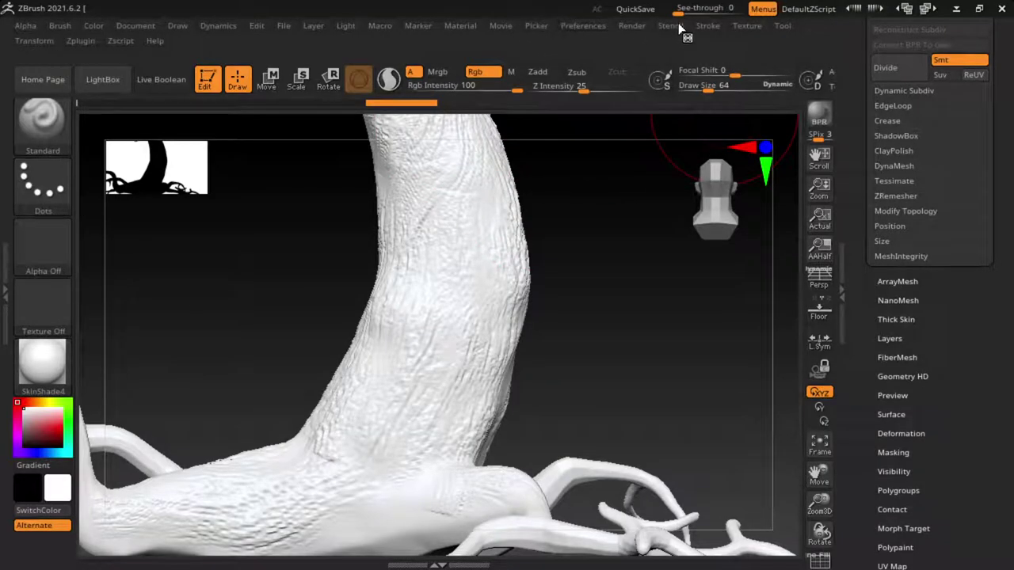
- Start importing an image as a texture, browsing the ArtStation wood displacement folder and the Escritorio folder for the file
click(748, 26)
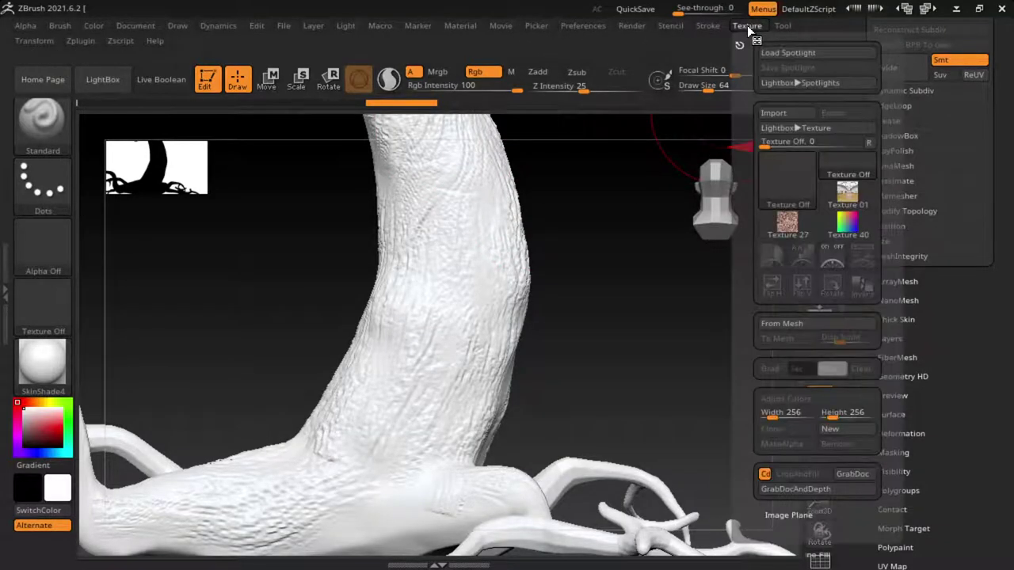
click(789, 193)
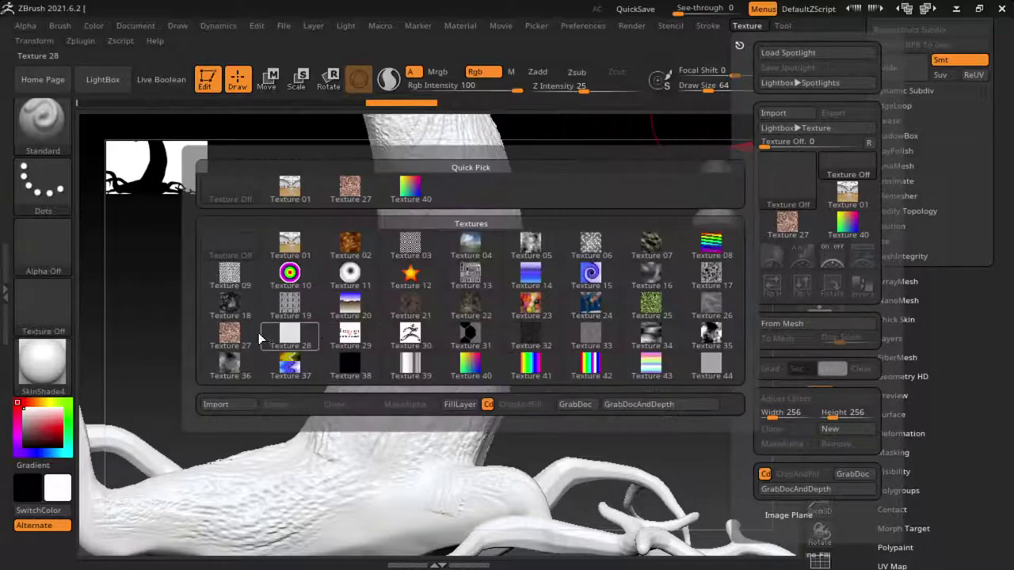
click(228, 405)
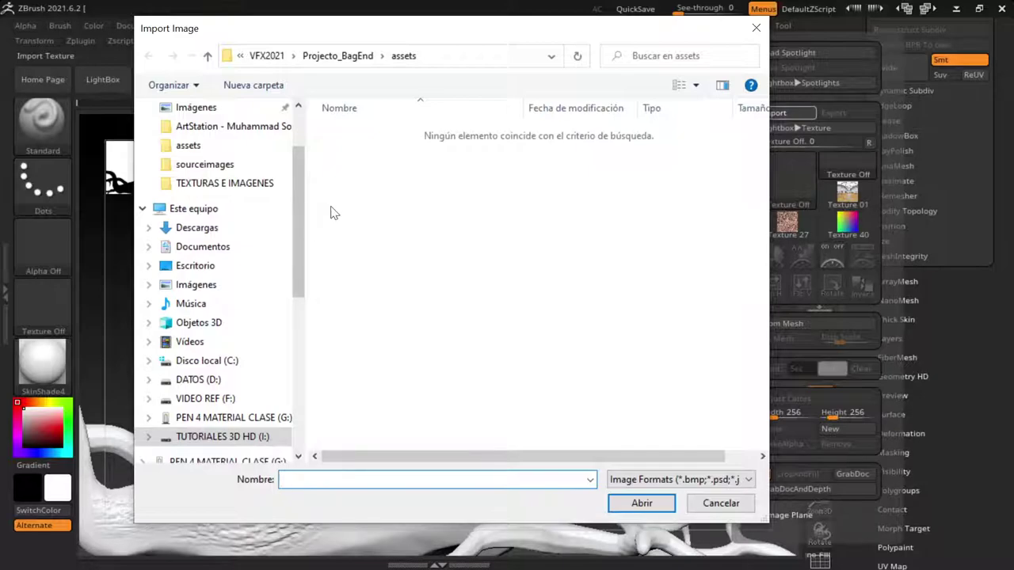
click(198, 134)
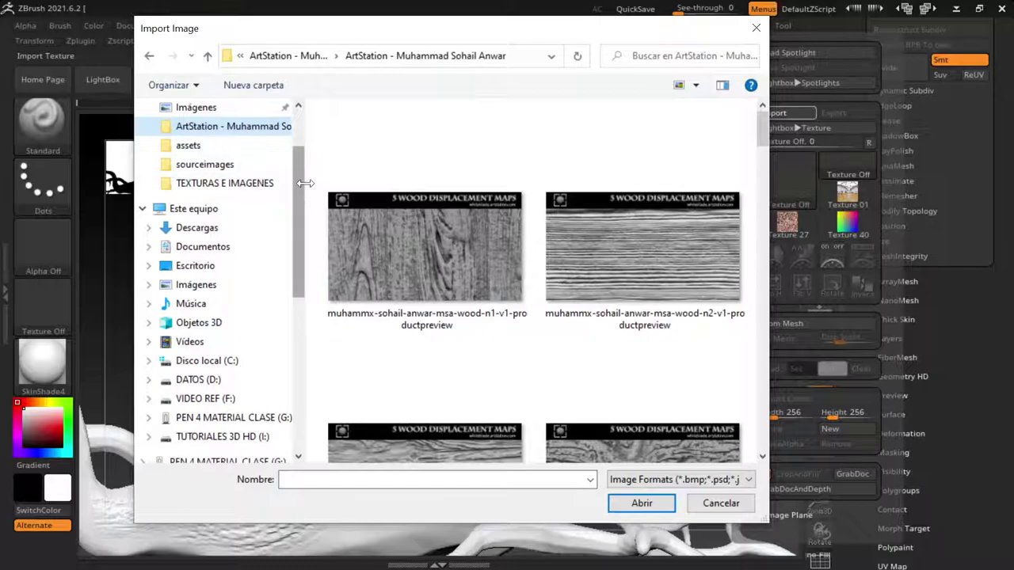
scroll(299, 182, up, 2)
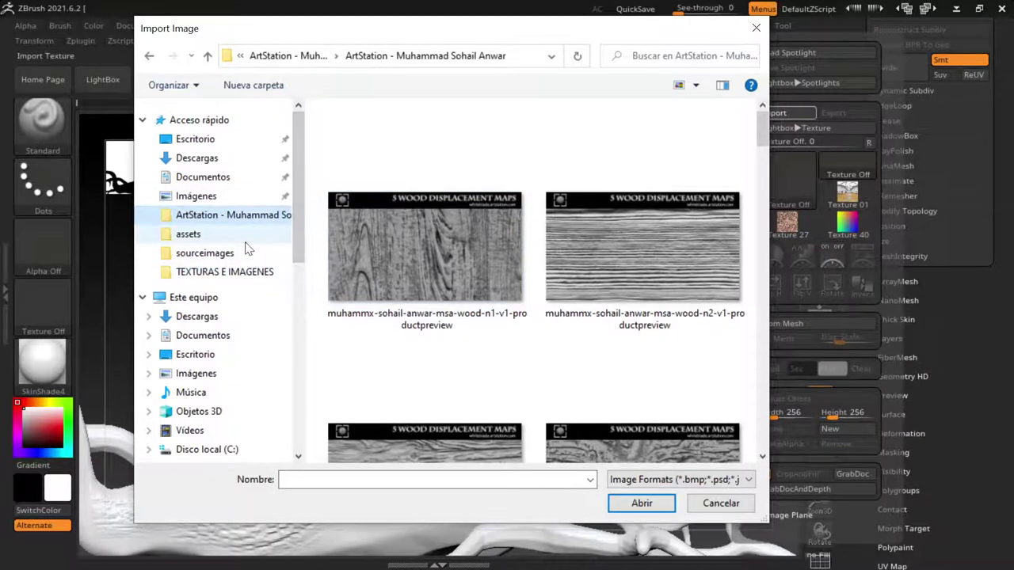
click(203, 141)
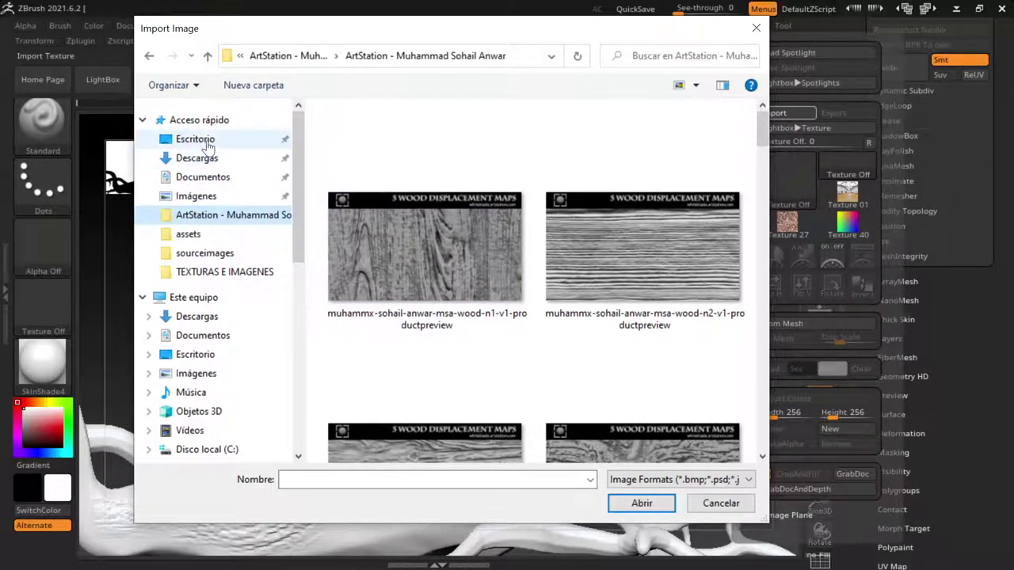